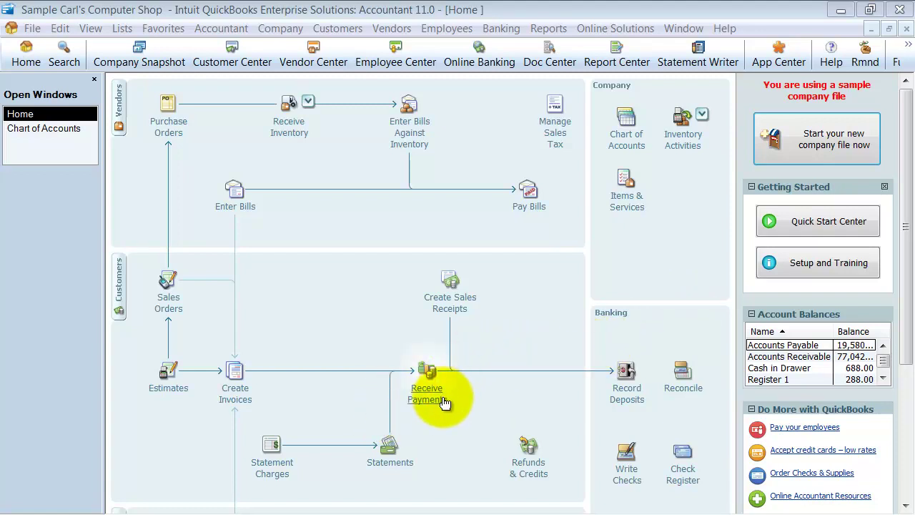
Step: Start a new bank deposit and include only the 3,078.25 Amex payment
left_click(634, 404)
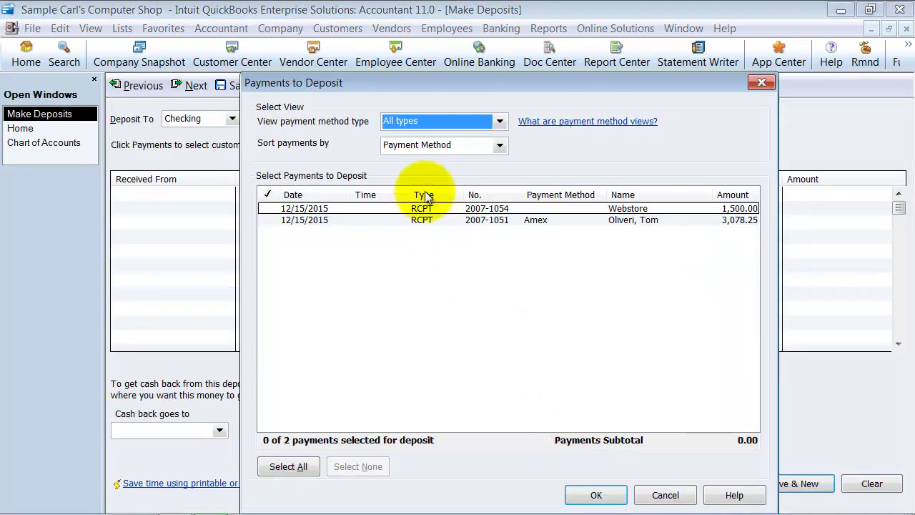
left_click(269, 221)
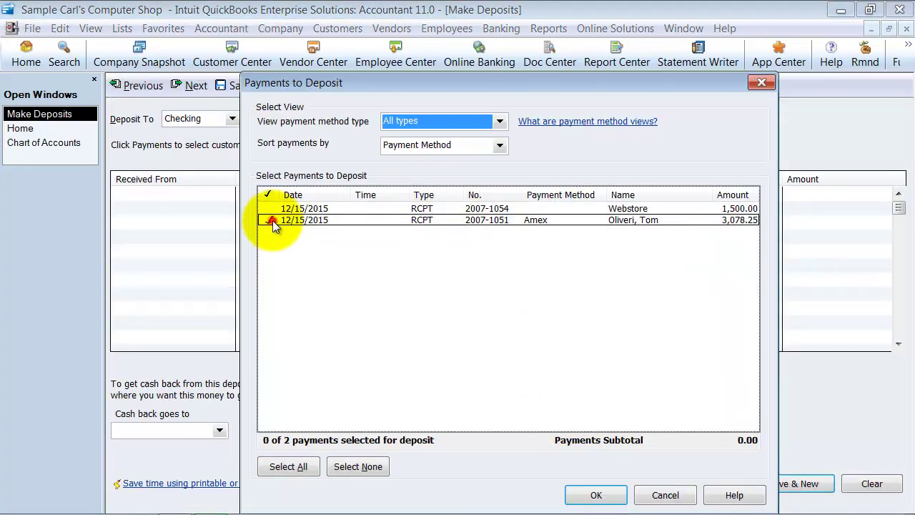
left_click(589, 496)
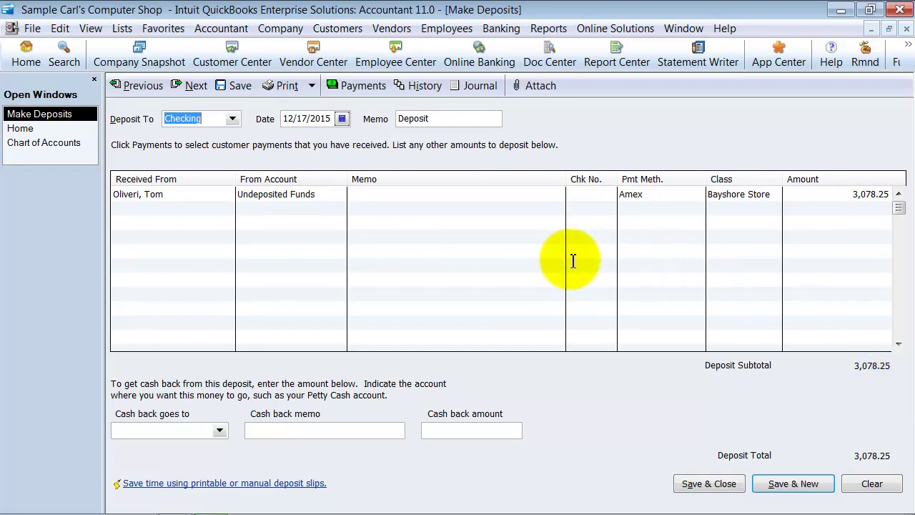
Step: Add a second deposit line from the Merchant Fees account with payment method Amex and class Bayshore Store
left_click(315, 212)
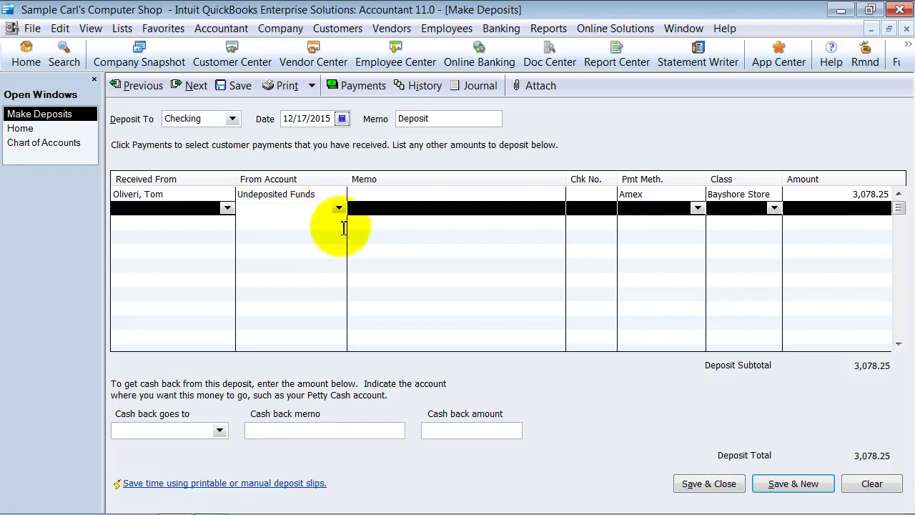
type("Merchant Fees")
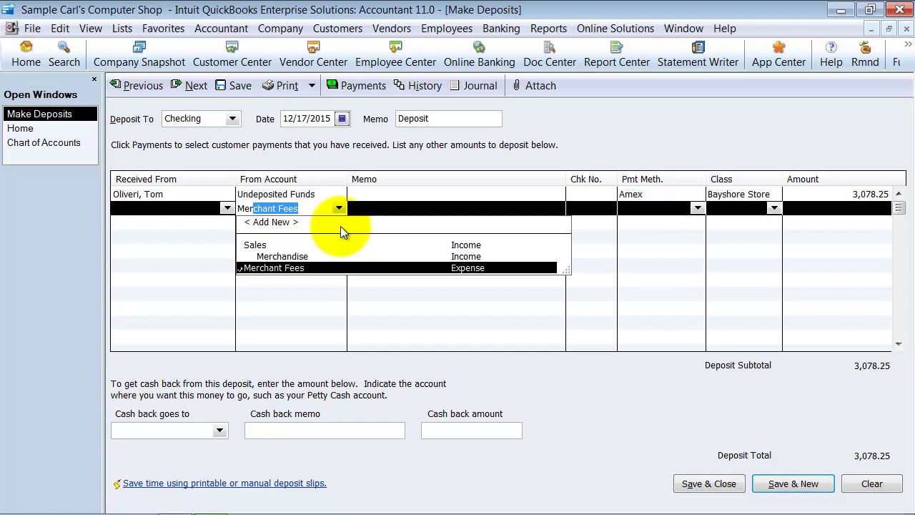
key("Tab")
key("Tab")
key("Tab")
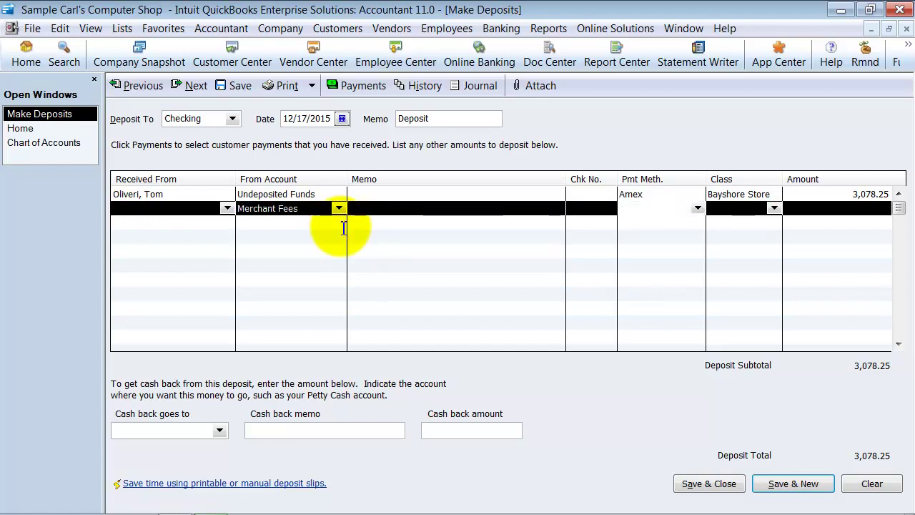
type("Amex")
key("Tab")
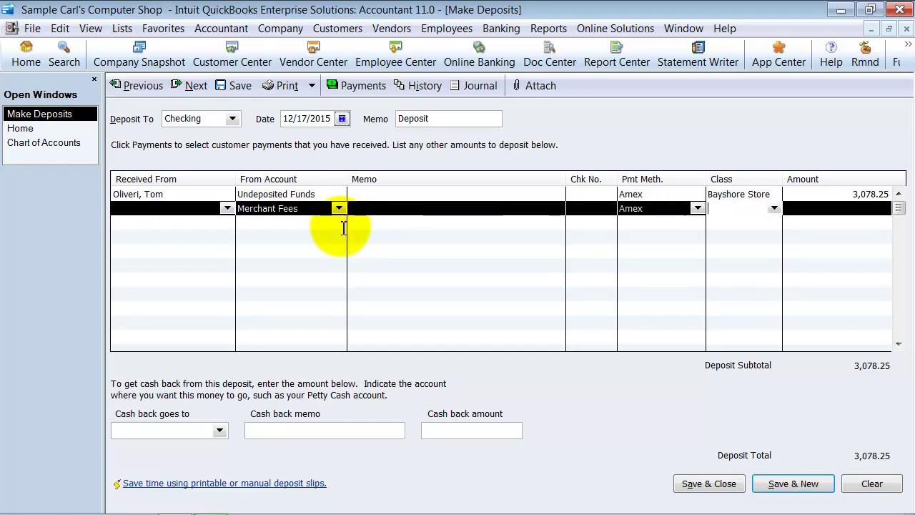
type("Bay")
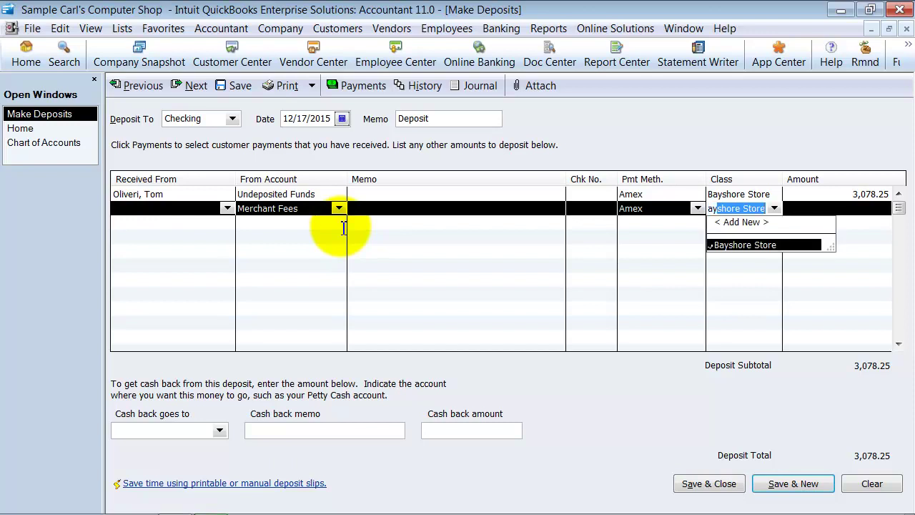
key("Tab")
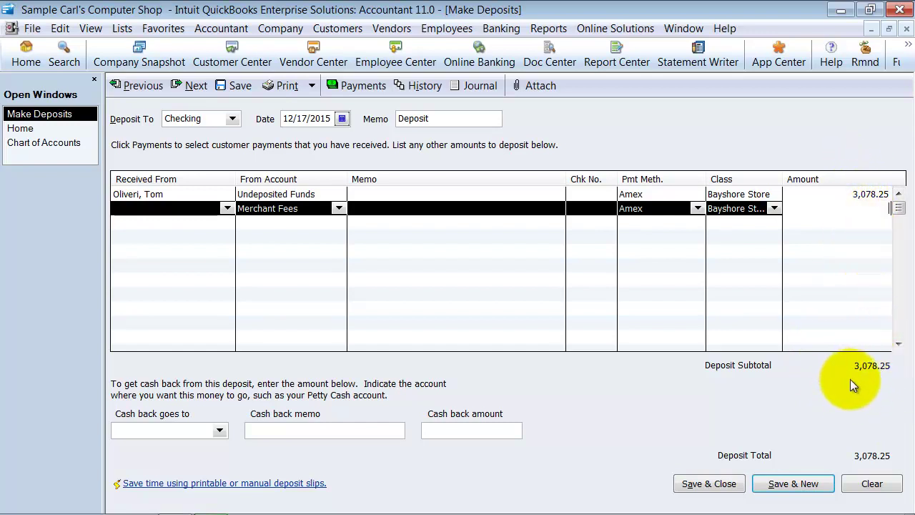
Step: Calculate the Merchant Fees line amount as 3,078.25 * -.0325 and commit the line
type("3,07")
type("8.25 ")
type("* ")
type(".0325")
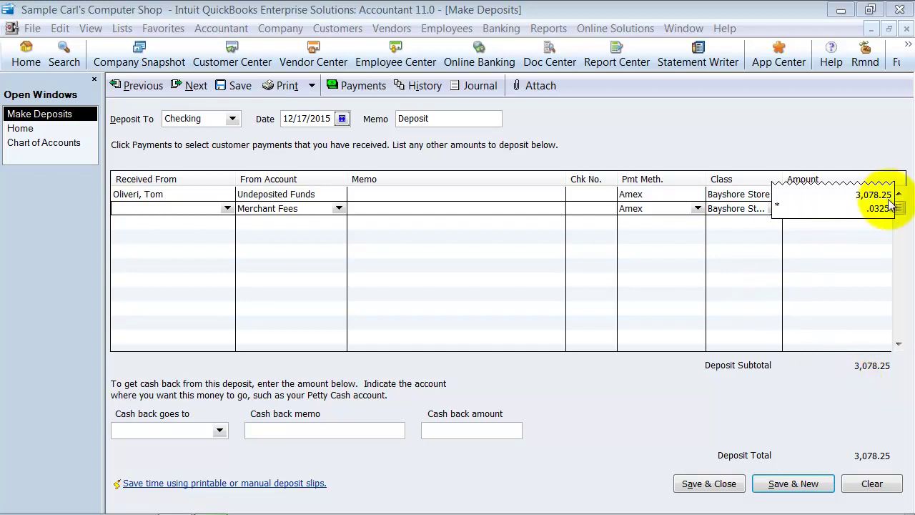
left_click(867, 208)
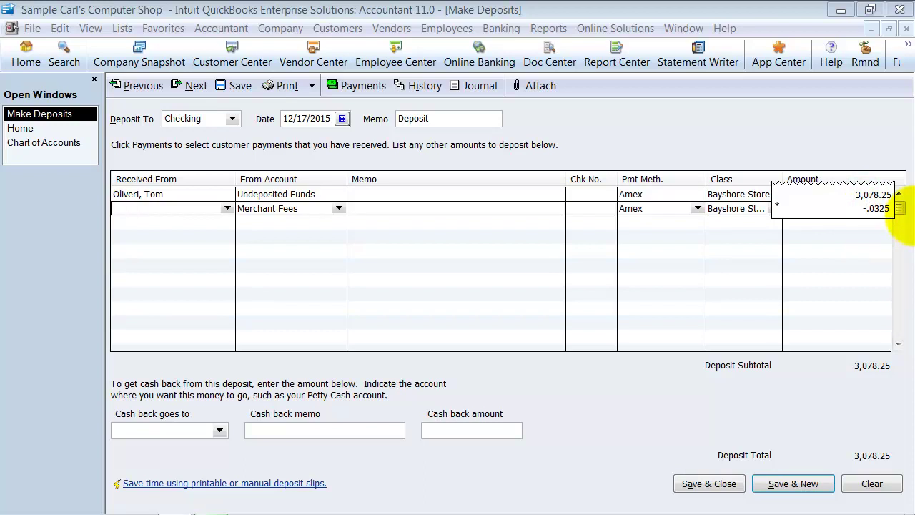
key("Return")
left_click_drag(856, 208, 910, 208)
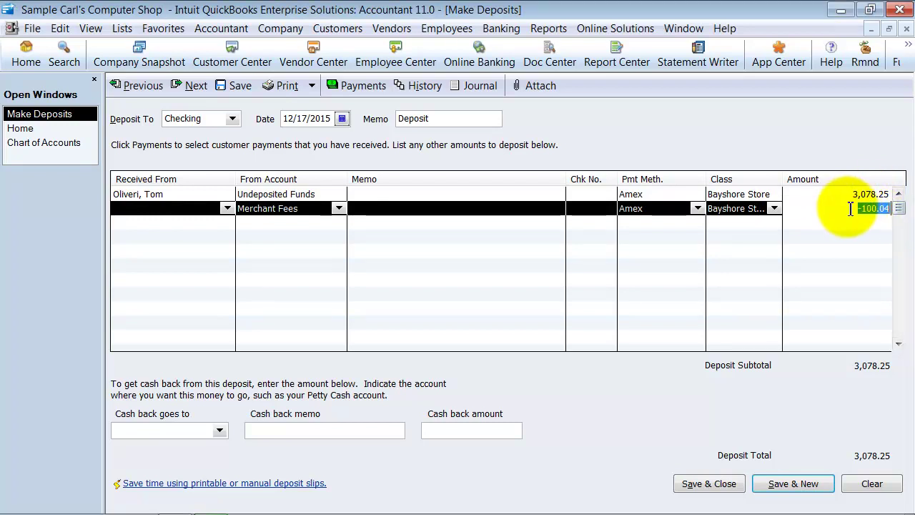
left_click_drag(851, 208, 909, 205)
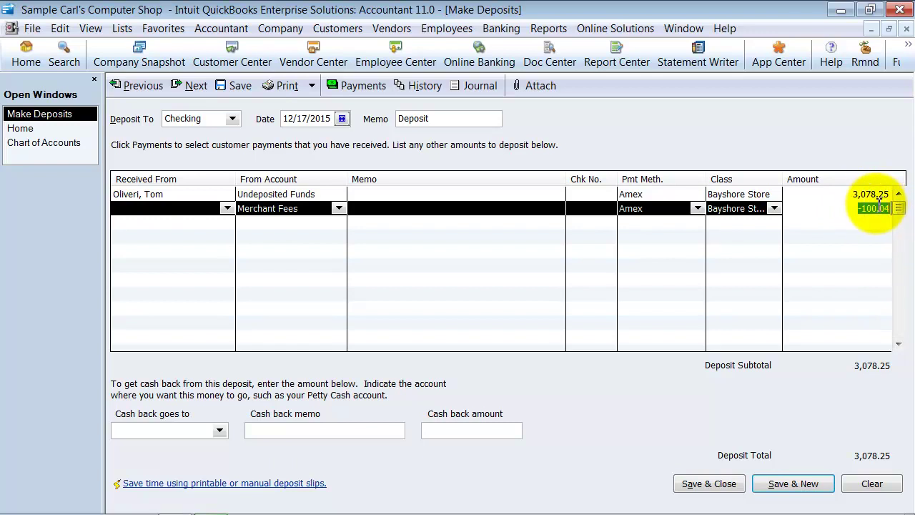
left_click_drag(823, 206, 846, 208)
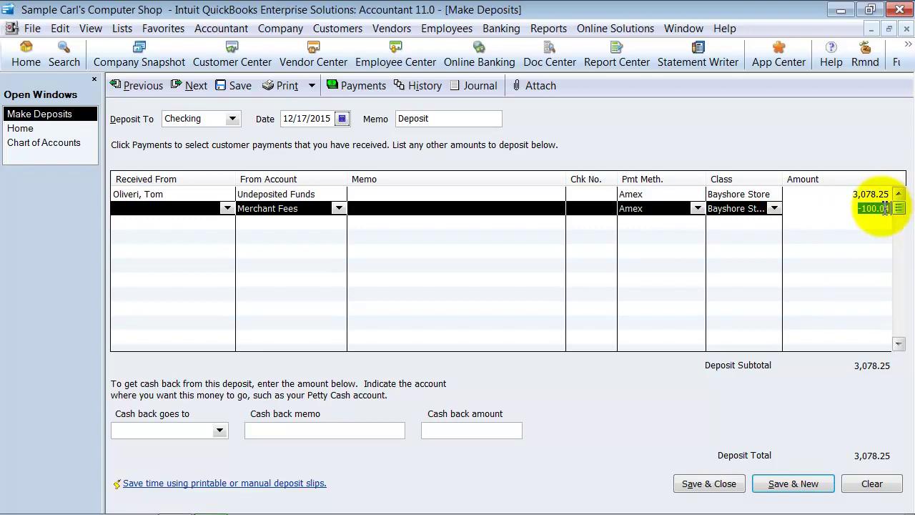
key("Tab")
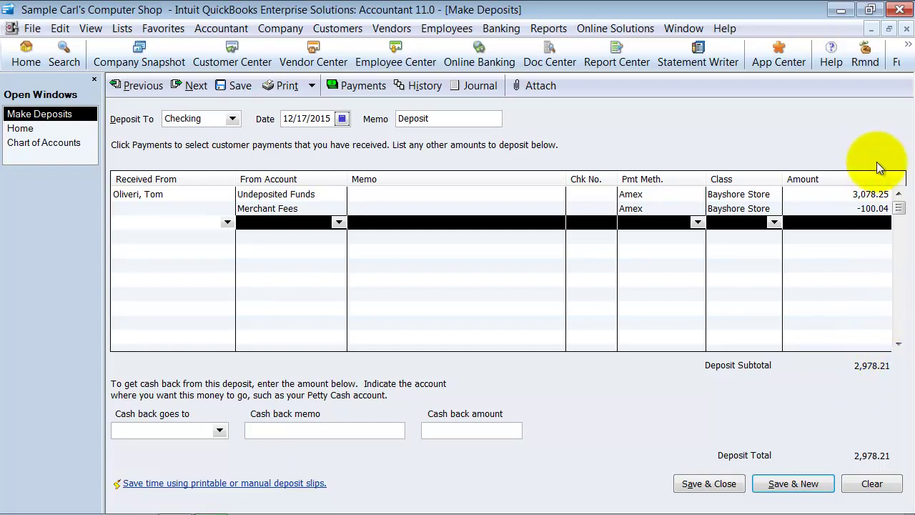
Step: Replace the Merchant Fees amount with the calculation 2978.21 / 3078.25 and clear the result from the line
left_click(872, 208)
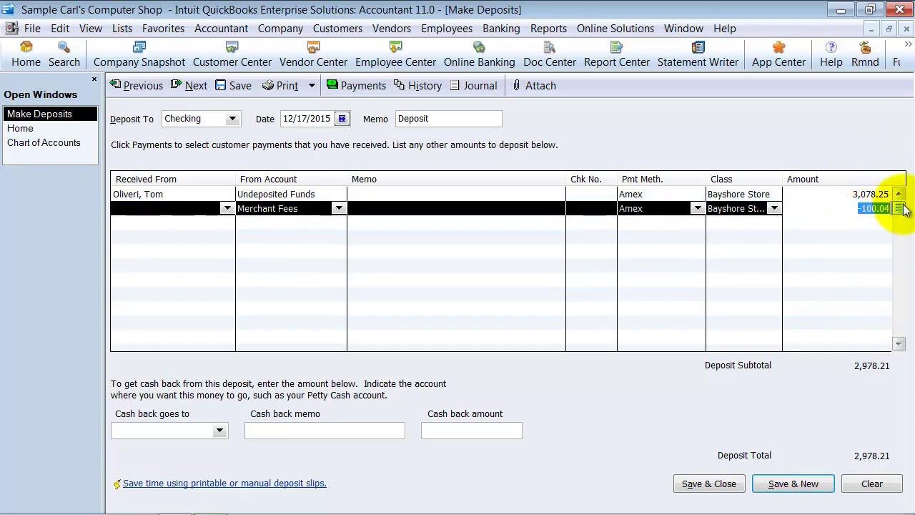
key("BackSpace")
key("Tab")
key("shift+Tab")
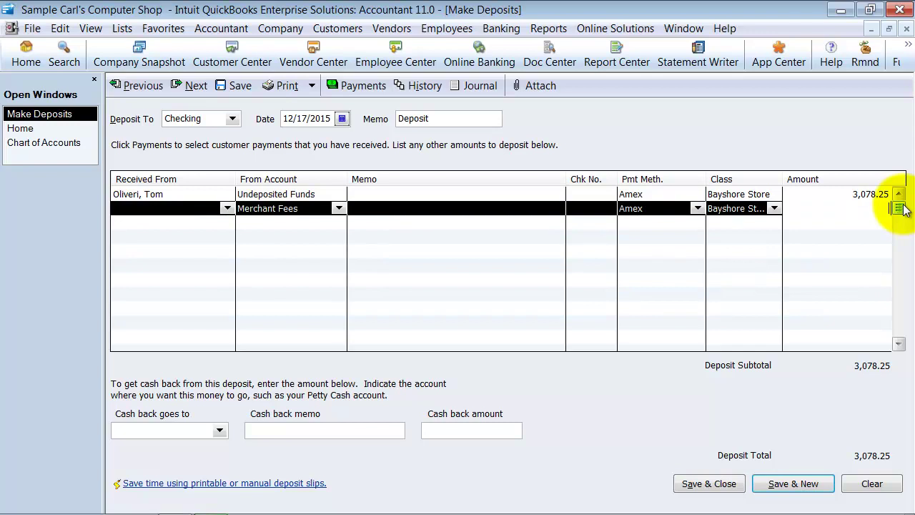
type("2978.21/3078")
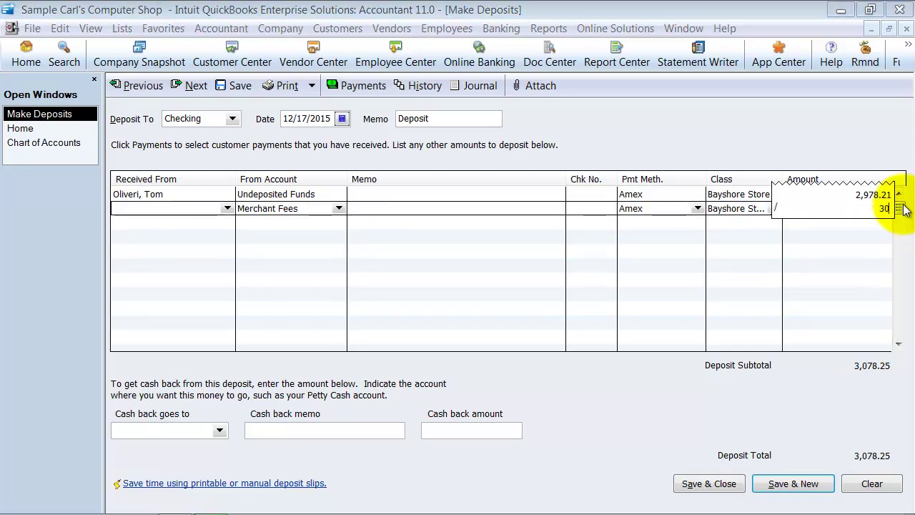
type(".25")
key("Return")
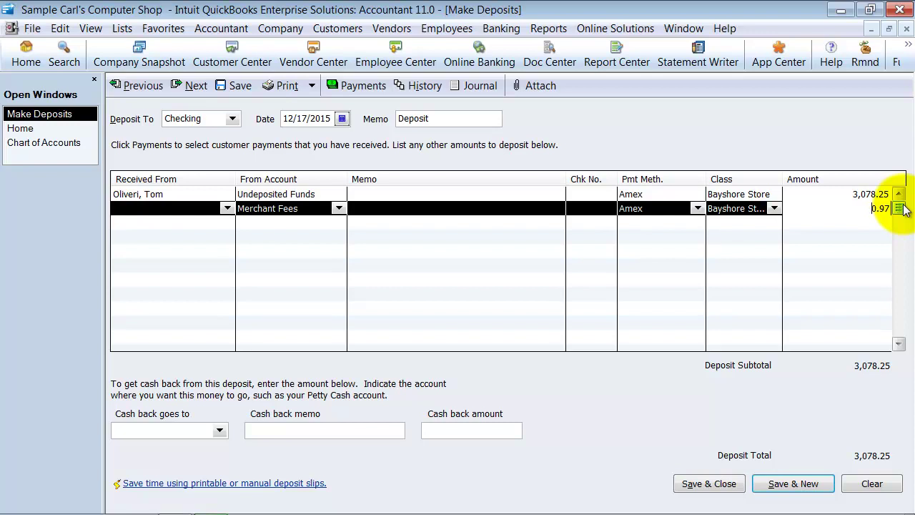
key("Tab")
key("shift+Tab")
left_click(58, 30)
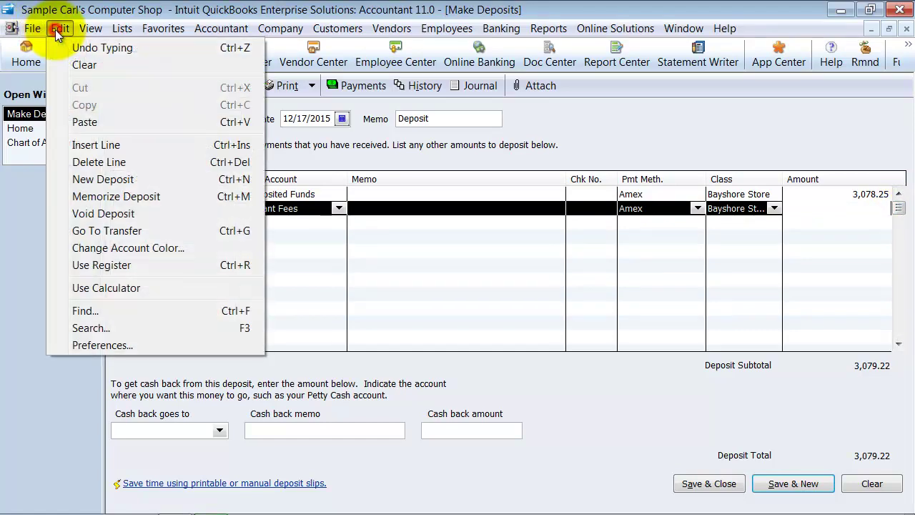
left_click(888, 198)
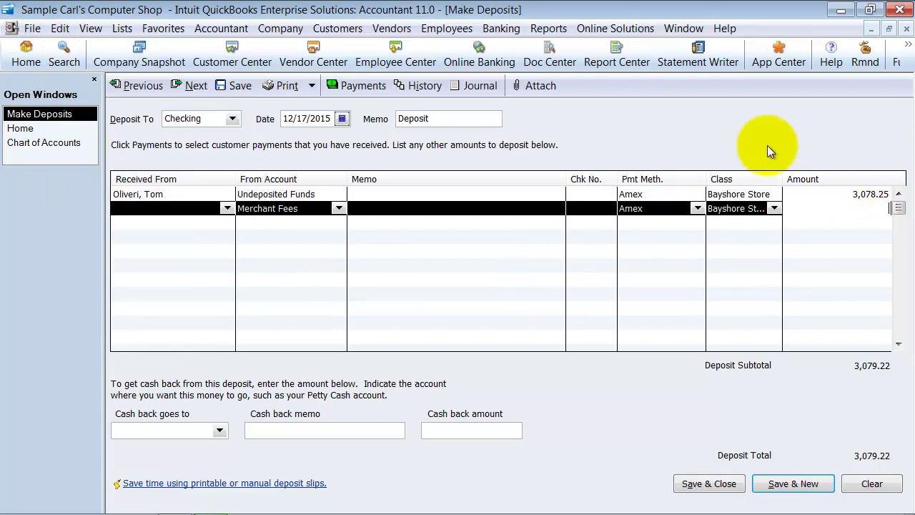
Step: Set the Merchant Fees line amount by calculating 3,078.25 * -.0325, and save and close the deposit
type("3,078")
type(".25 ")
type("* -.0032")
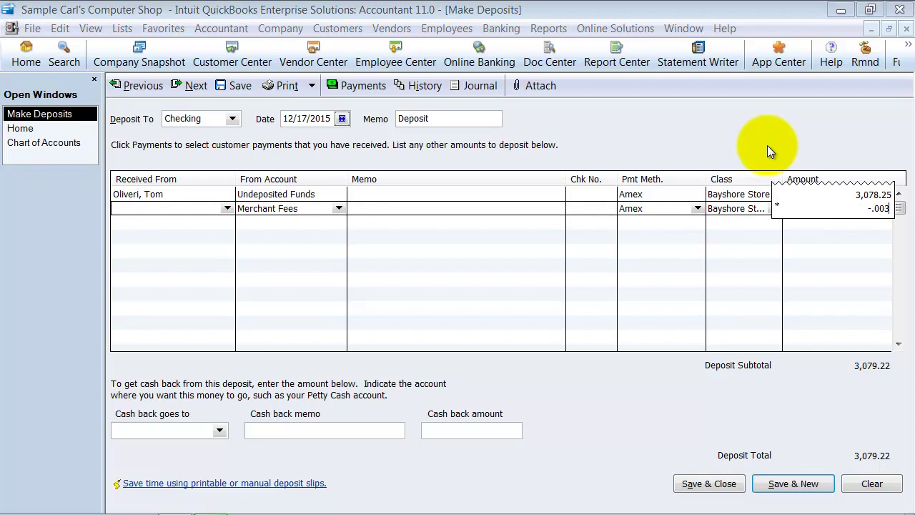
key("BackSpace")
key("BackSpace")
key("BackSpace")
type("325")
key("Return")
key("Tab")
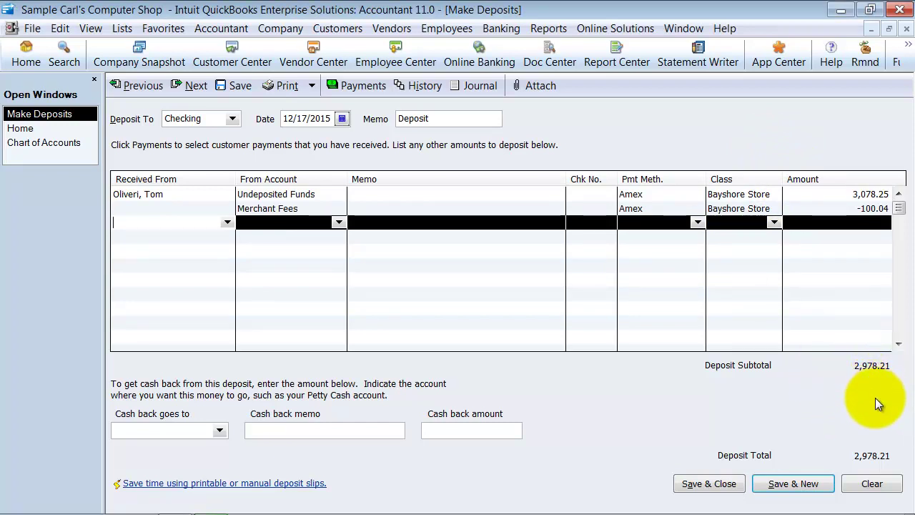
left_click(718, 488)
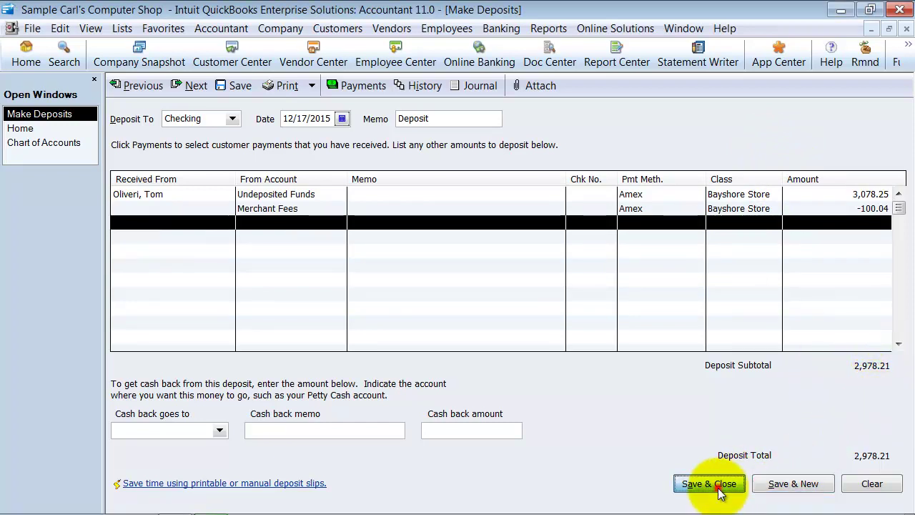